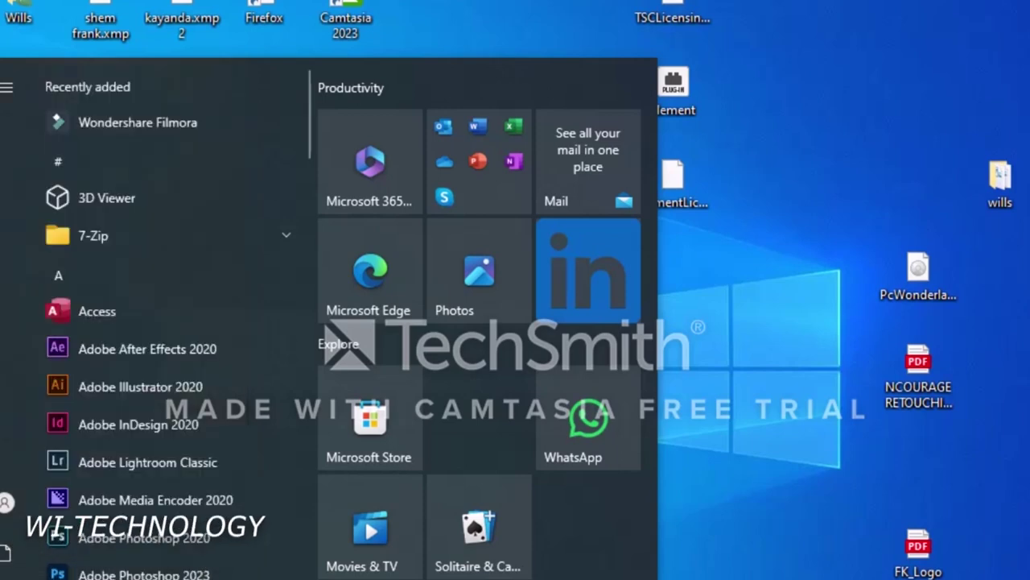
key("Escape")
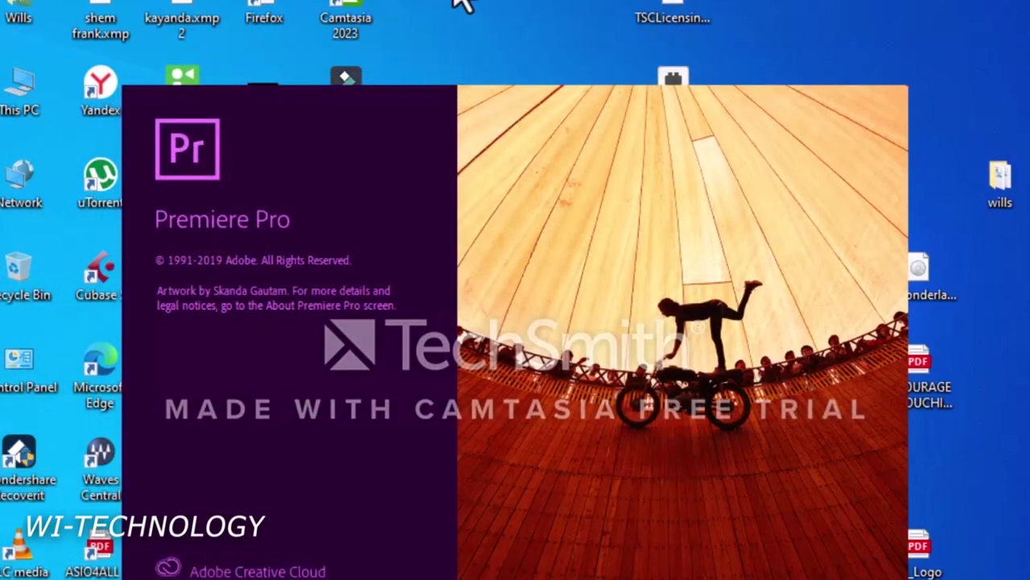
right_click(458, 6)
left_click(487, 36)
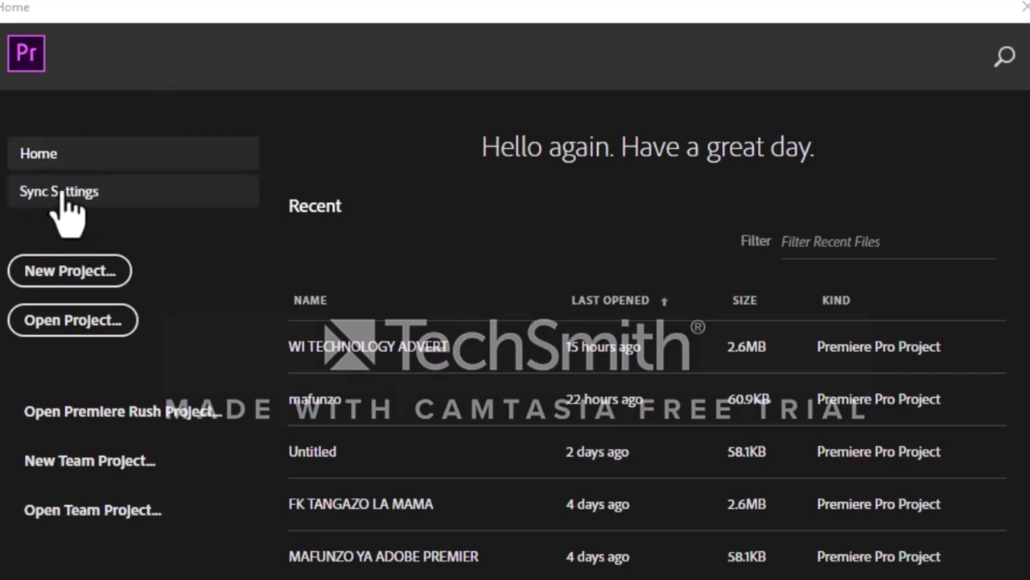
- Create a new project named "adobe premier course" in F:\FILM TALK with the default project settings
left_click(100, 326)
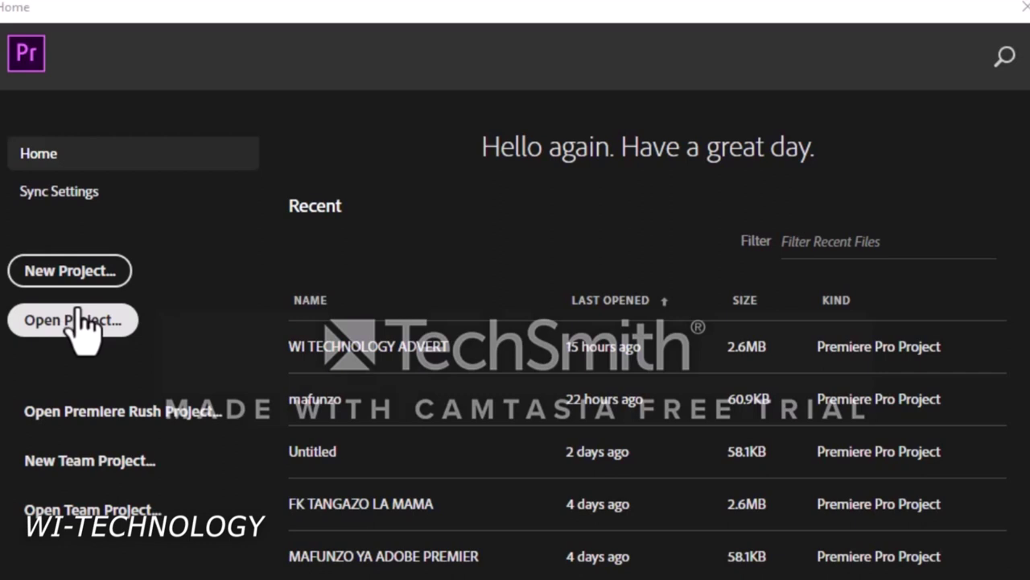
left_click(77, 314)
left_click(72, 274)
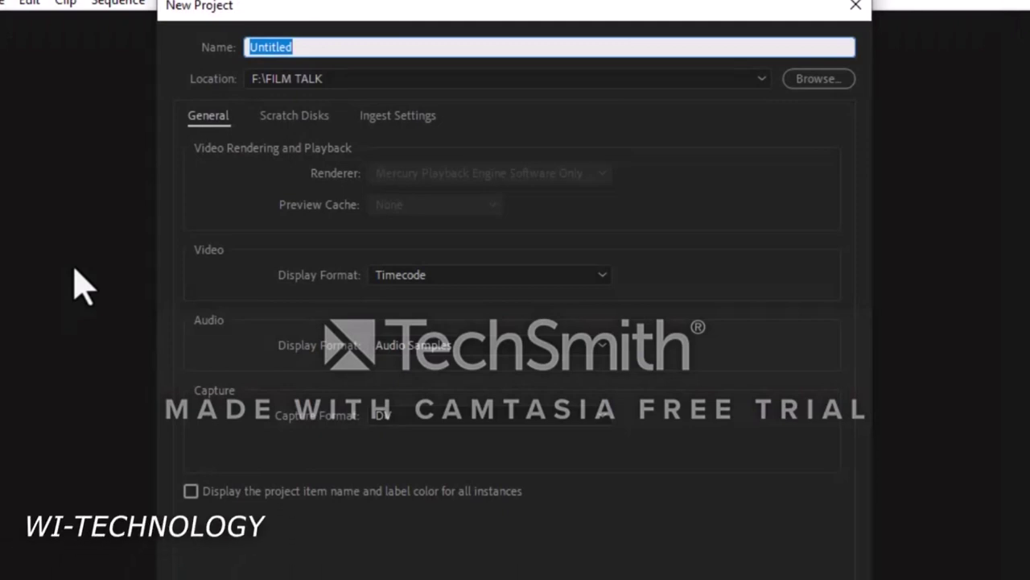
mouse_move(284, 10)
left_mouse_down()
mouse_move(370, 36)
mouse_move(268, 4)
left_mouse_up()
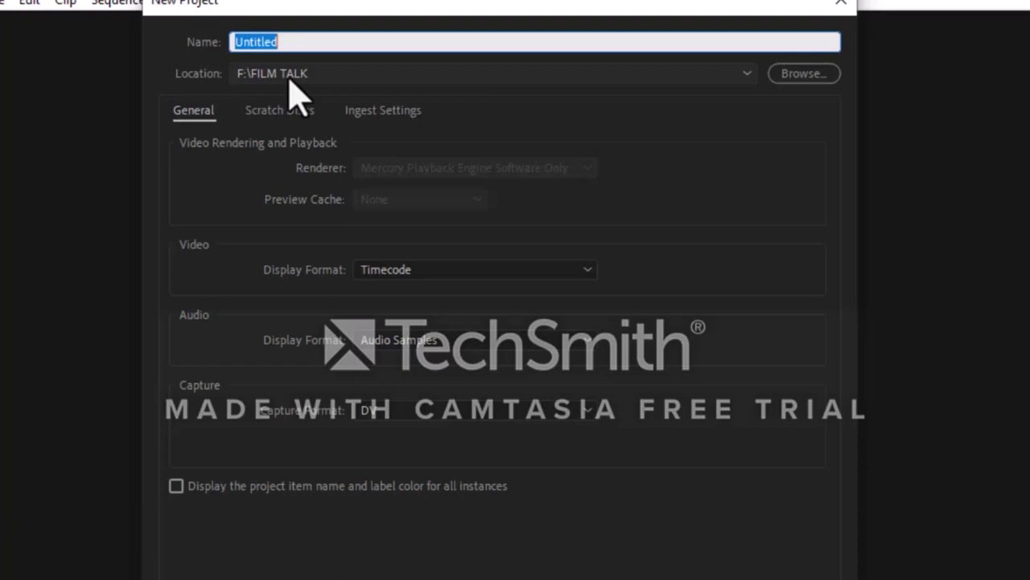
left_click(304, 37)
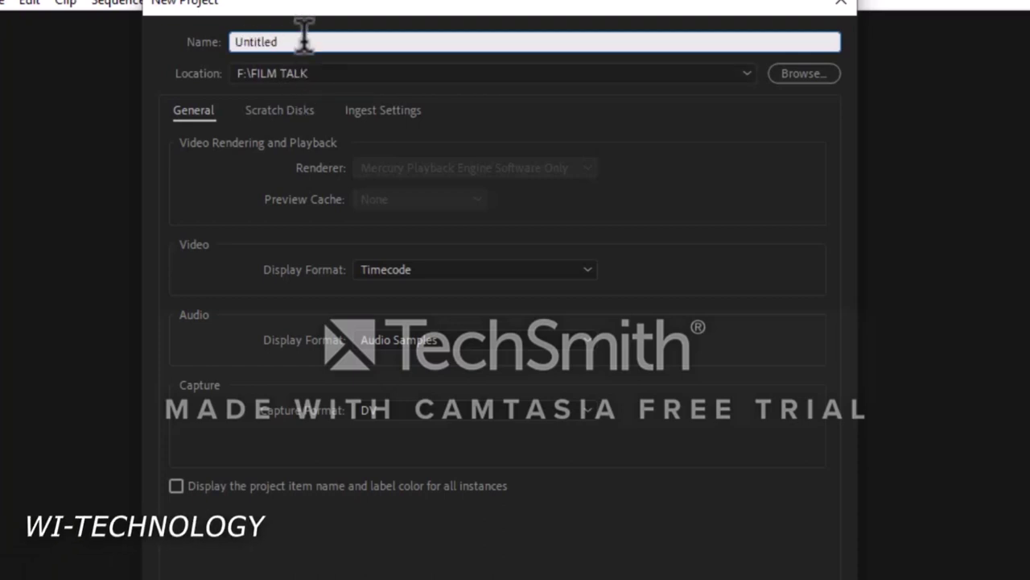
key("BackSpace")
key("BackSpace")
key("BackSpace")
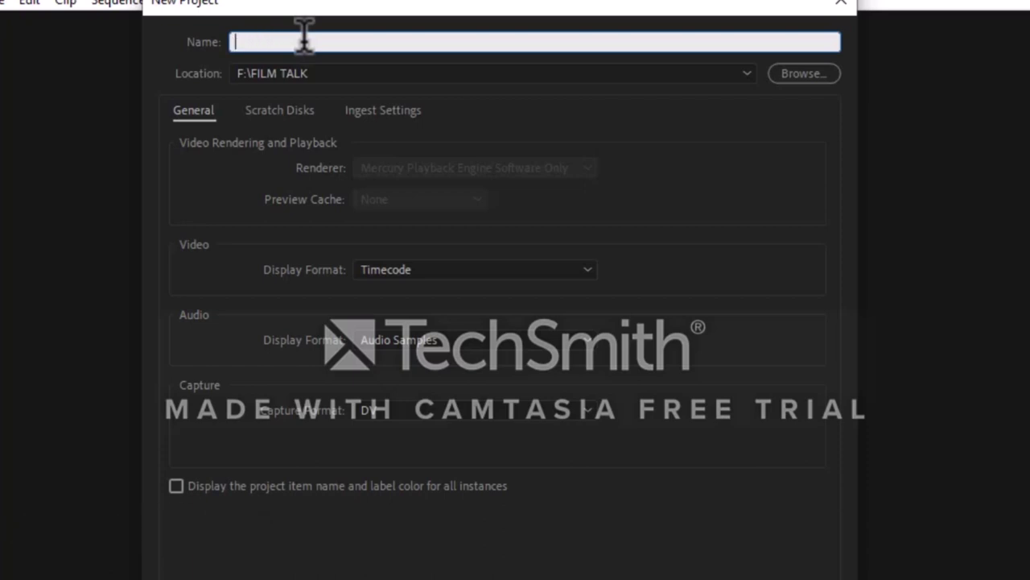
type("adi")
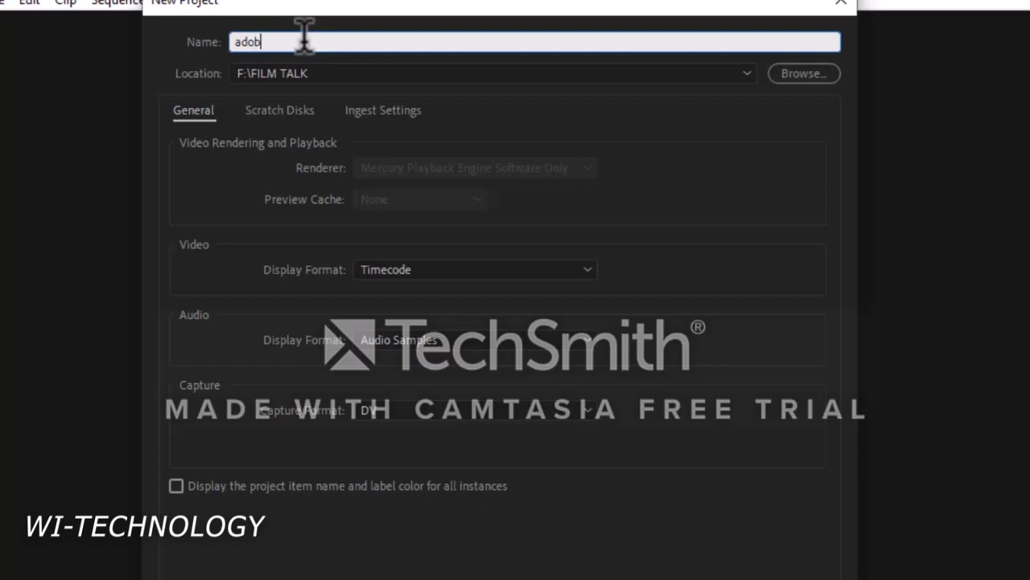
type("be pr")
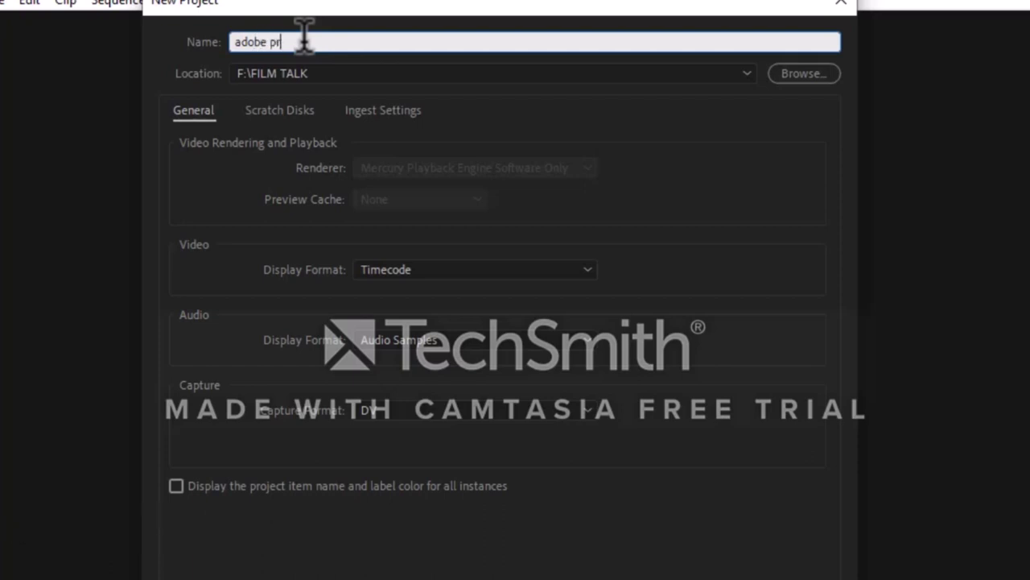
type("emier course")
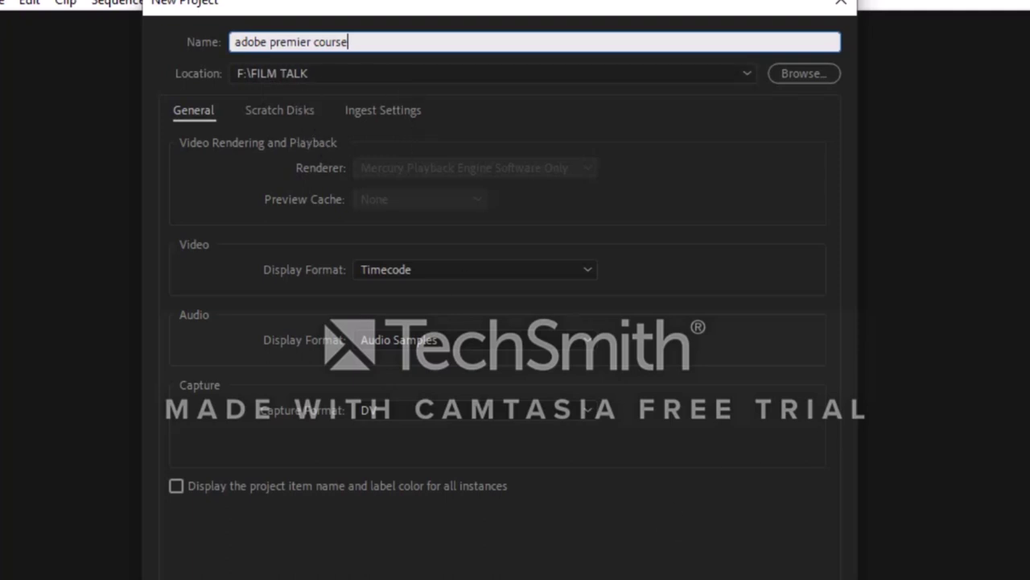
key("Return")
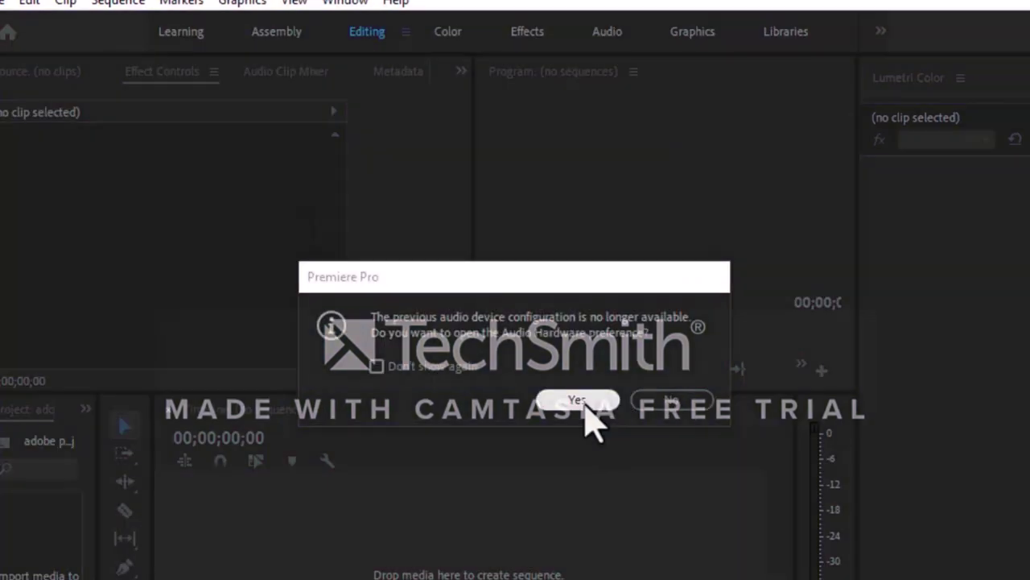
- Open the Audio Hardware preferences and examine the devices offered for Default Output and Master Clock
left_click(586, 402)
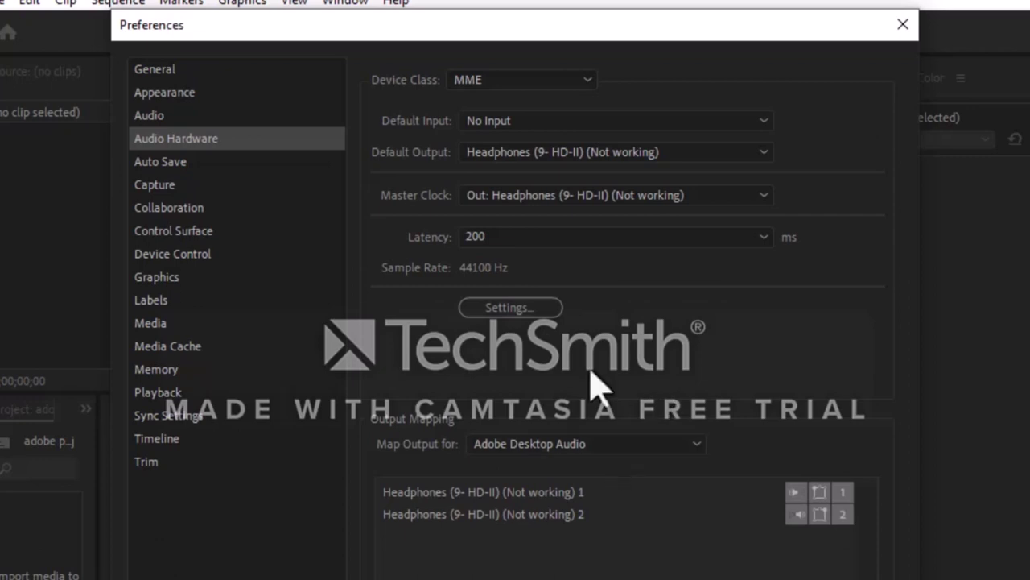
left_click(561, 155)
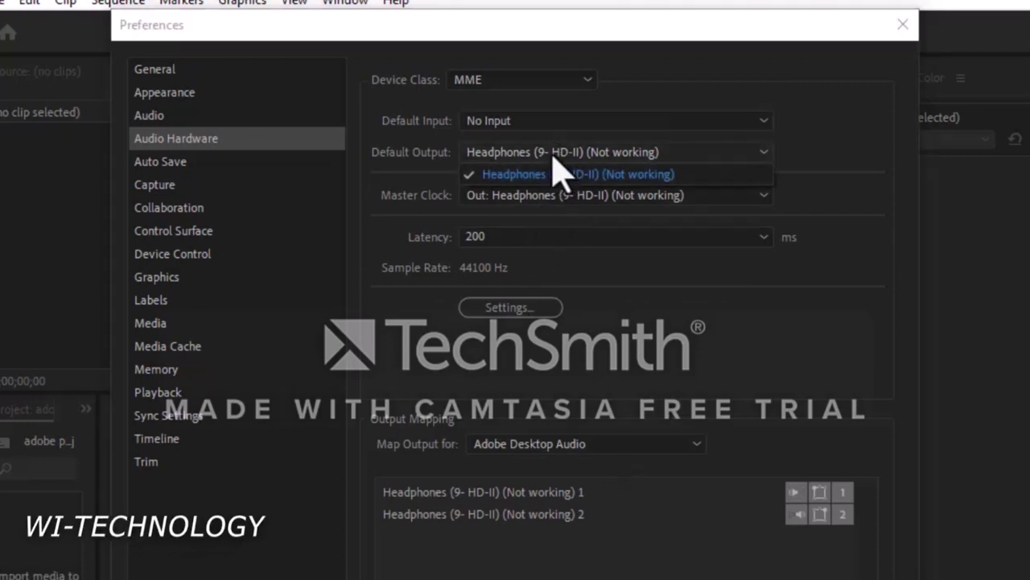
left_click(552, 155)
left_click(553, 153)
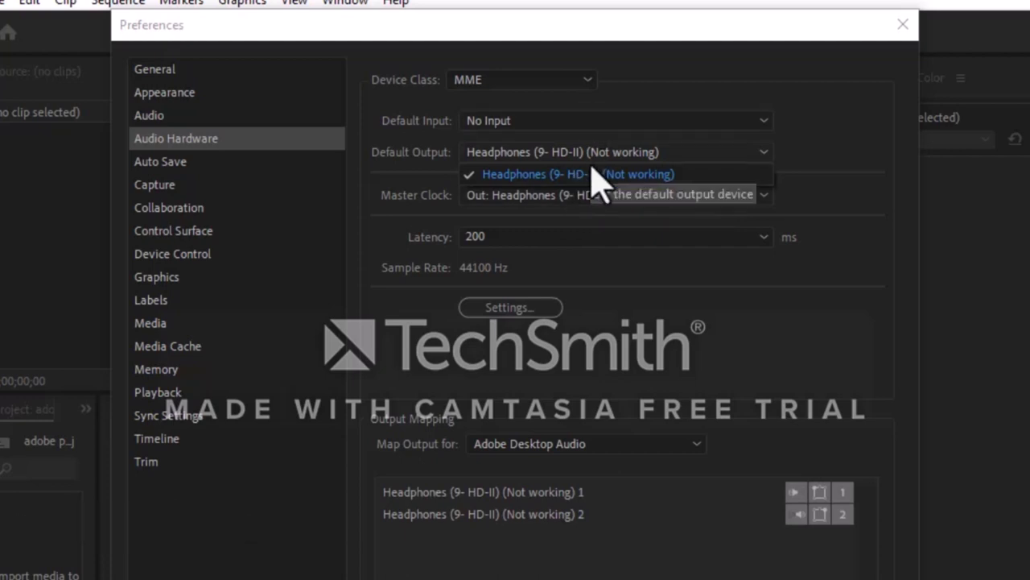
left_click(595, 176)
left_click(589, 199)
left_click(572, 219)
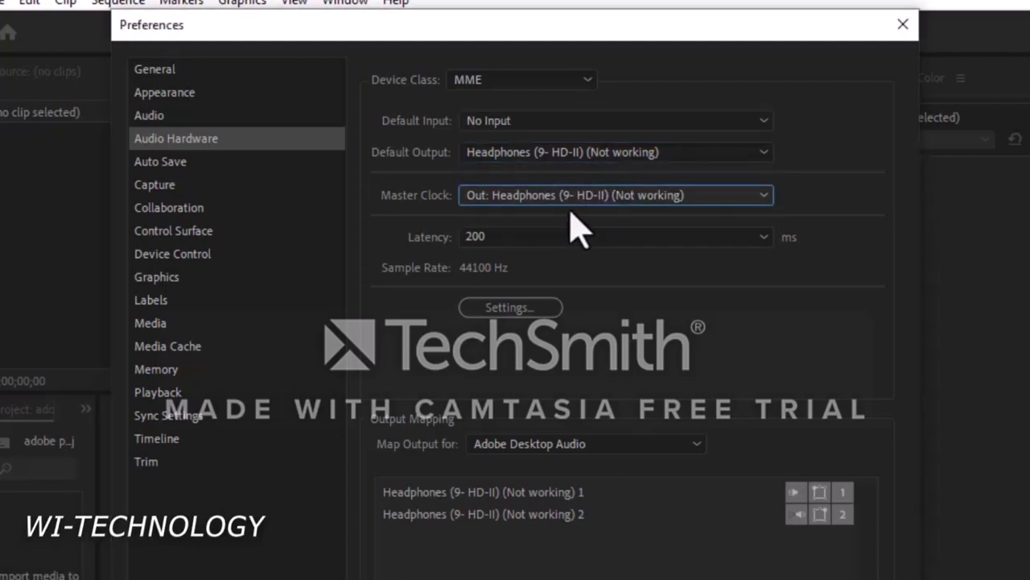
left_click(573, 157)
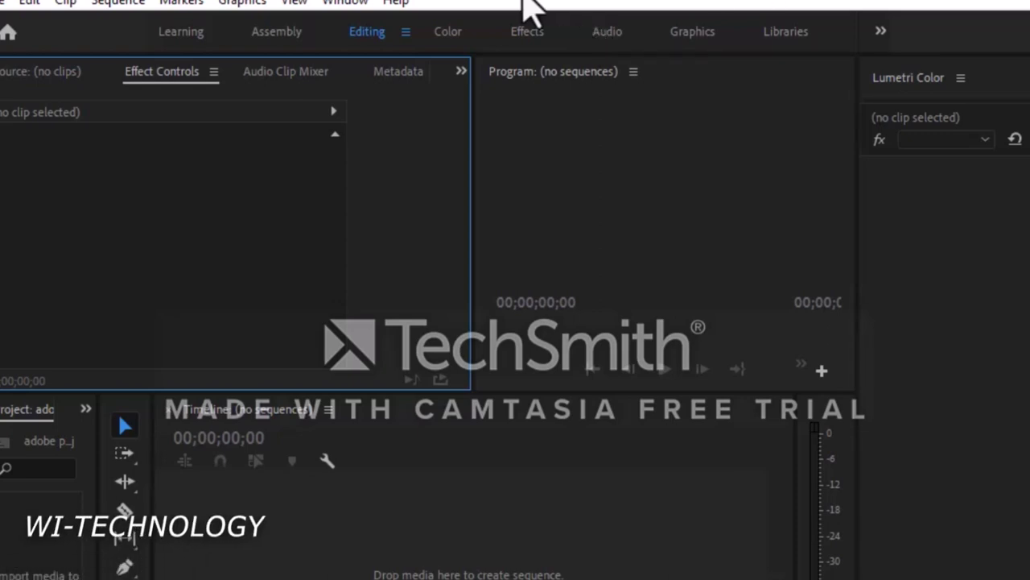
- Create a new sequence using the DVCPROHD 1080p24 preset
left_click(3, 6)
mouse_move(22, 26)
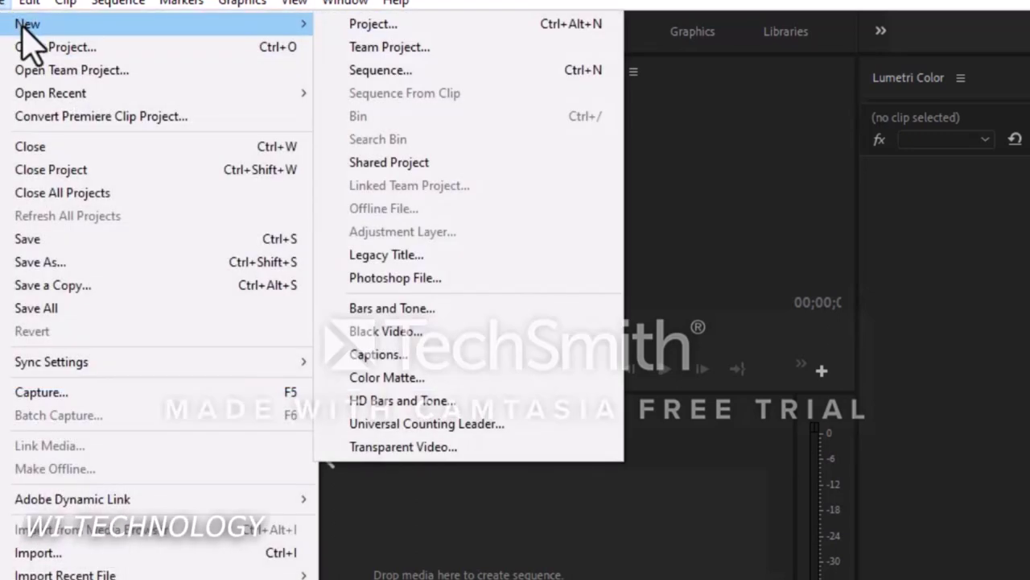
left_click(391, 78)
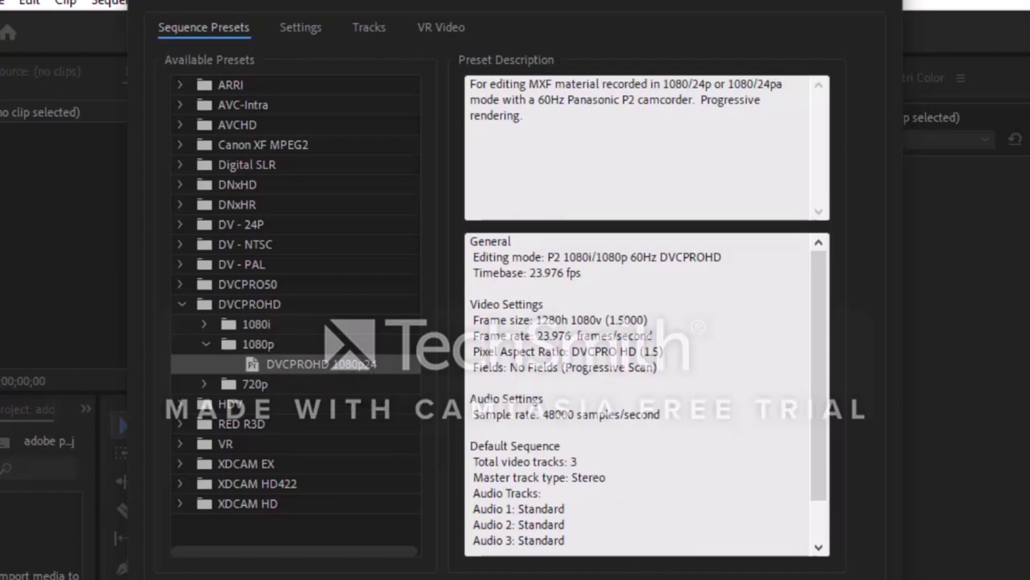
key("Return")
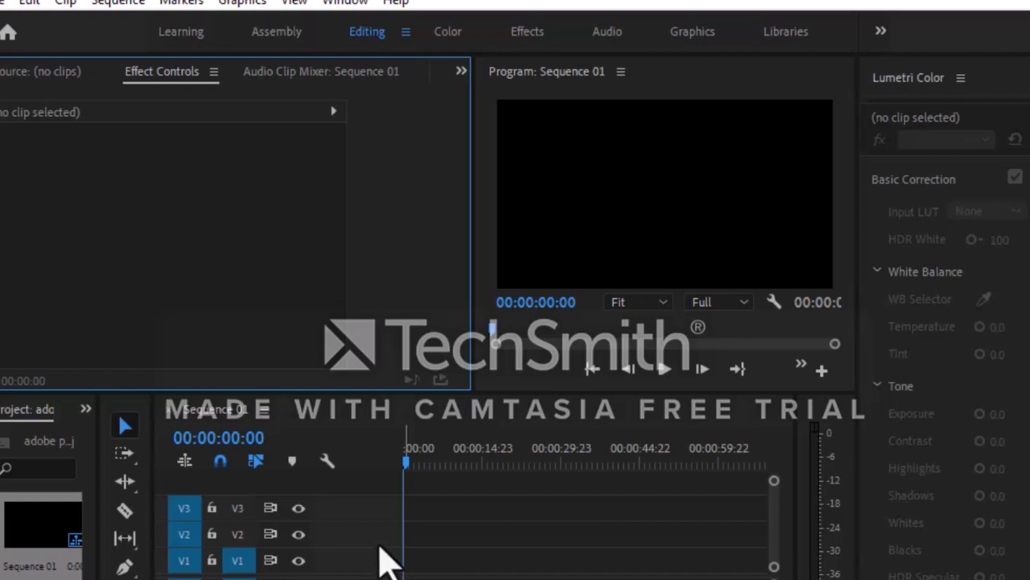
right_click(389, 561)
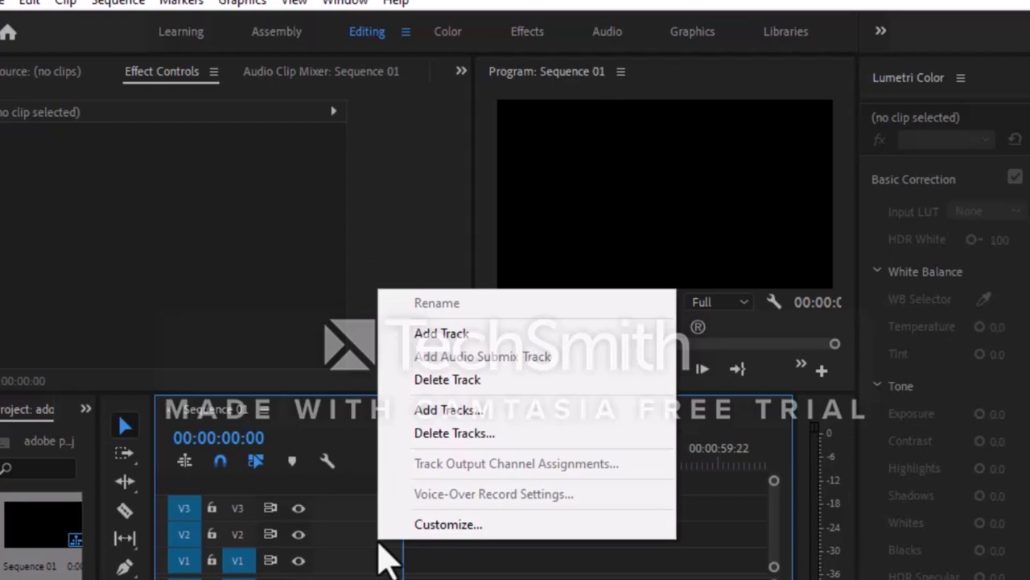
left_click(380, 541)
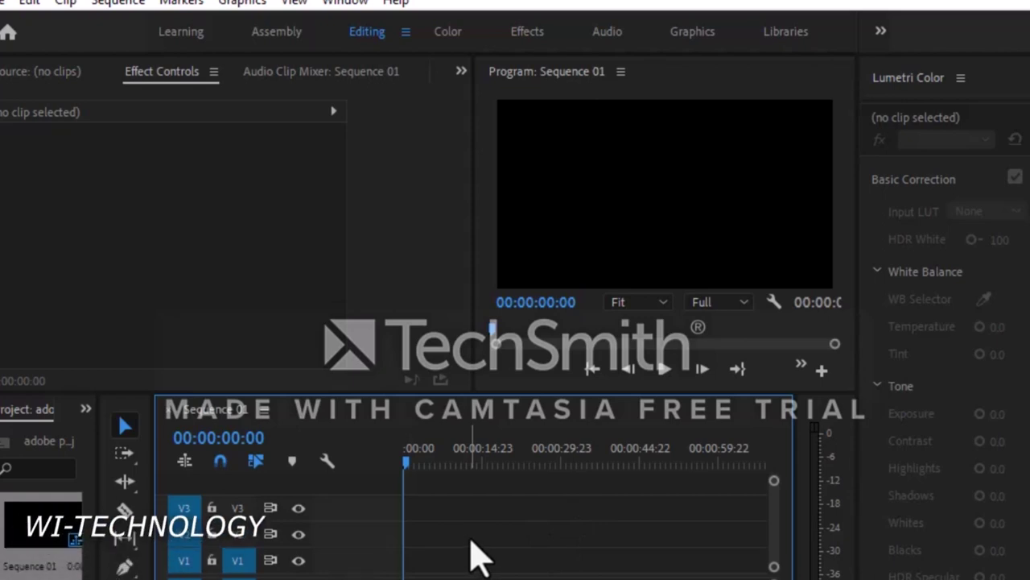
- Import the video "Britney Spears - Born To Make You Happy" from the DATA ZOTE (E:) drive
left_click(4, 4)
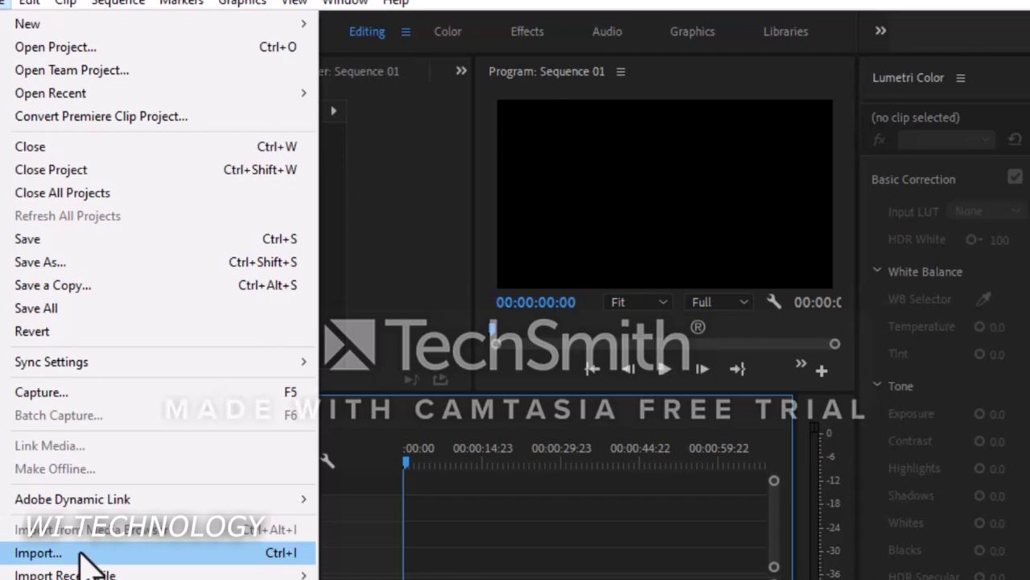
left_click(79, 552)
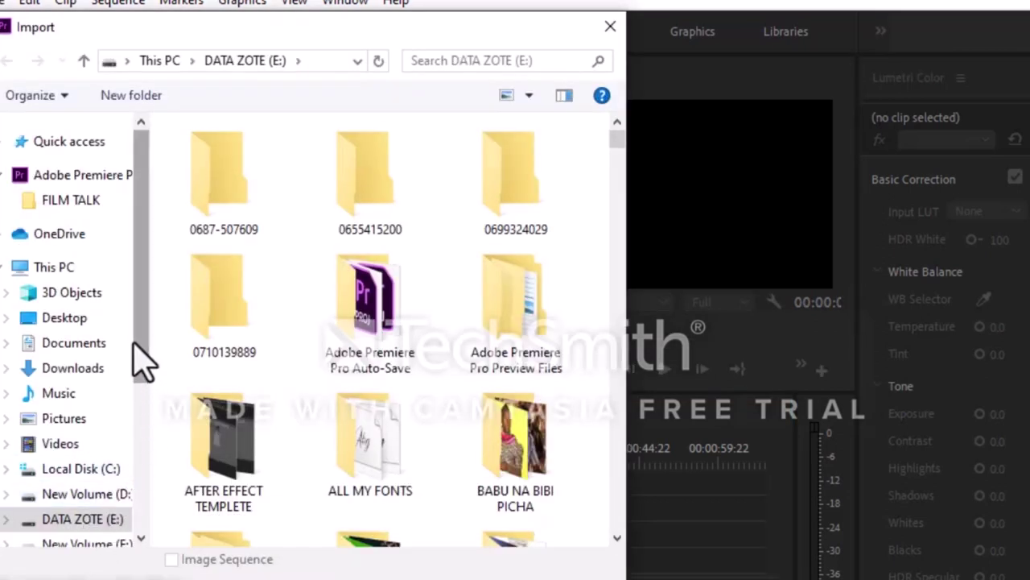
left_click_drag(147, 357, 145, 432)
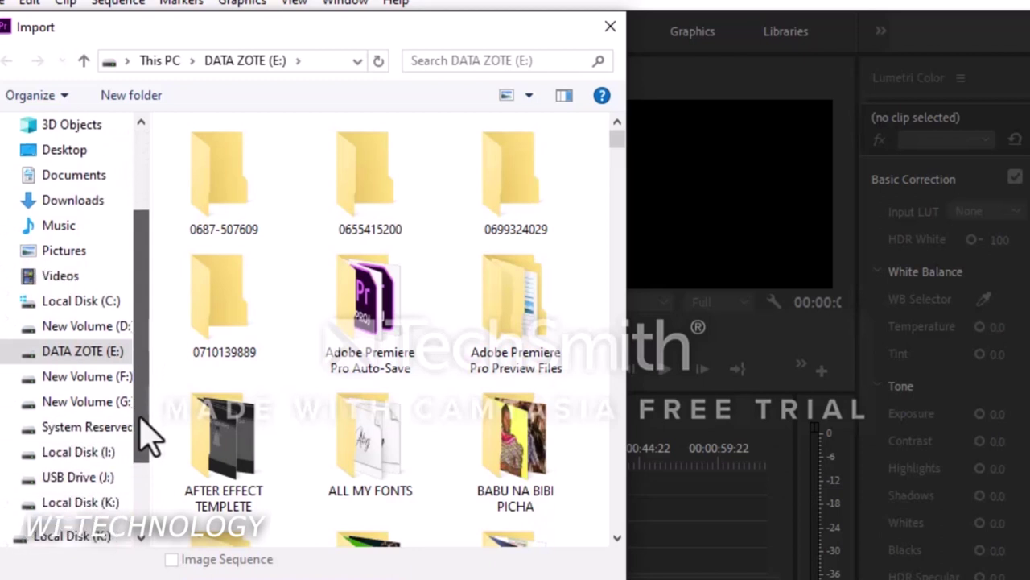
left_click_drag(621, 136, 611, 283)
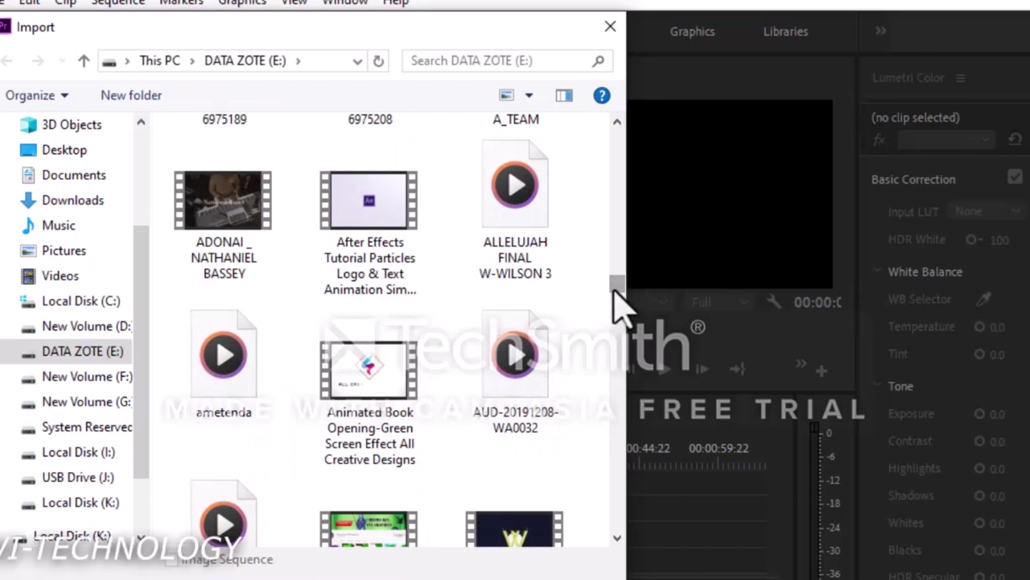
scroll(619, 286, "up", 1)
left_click_drag(620, 288, 618, 305)
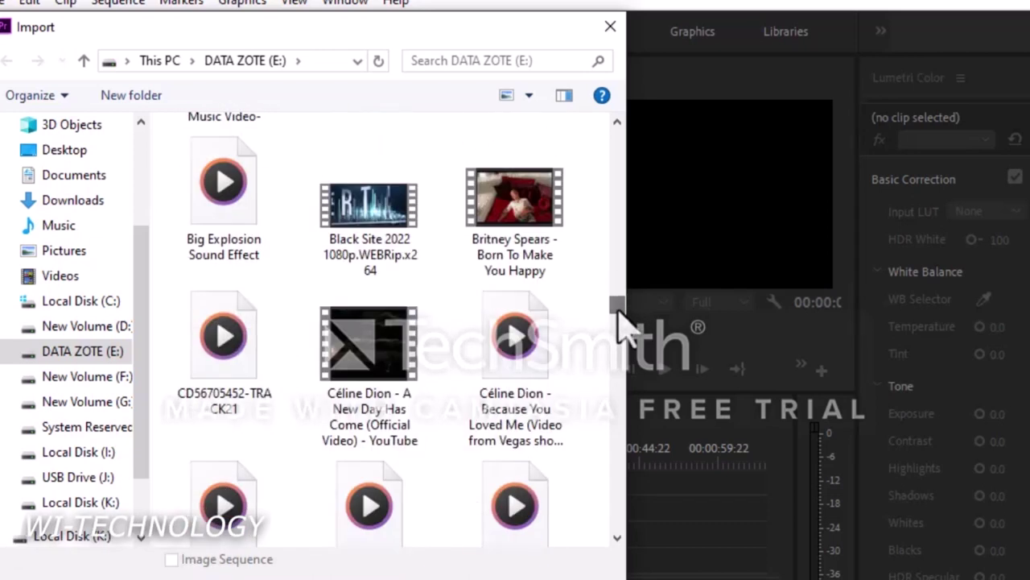
left_click(511, 230)
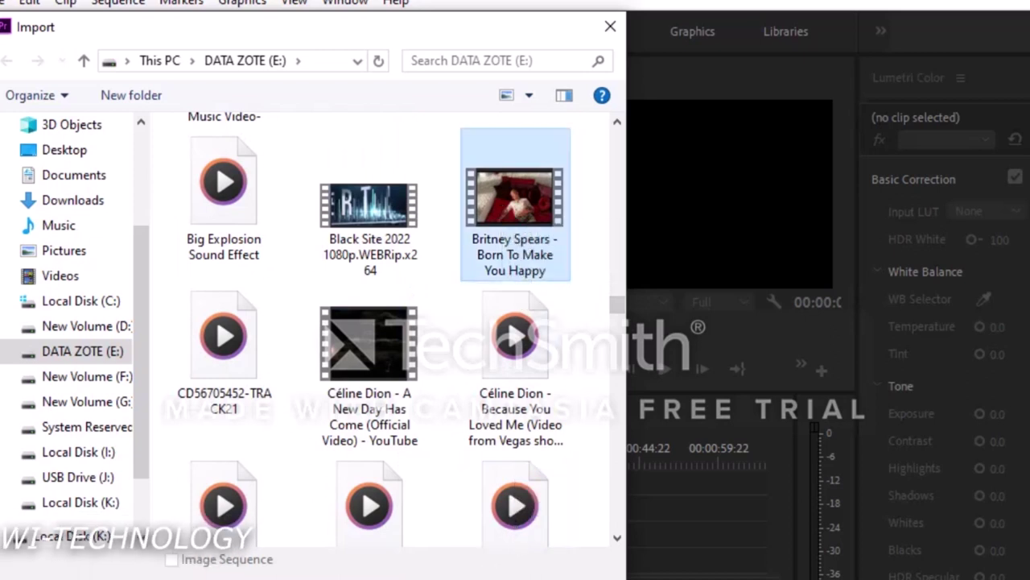
left_click(471, 568)
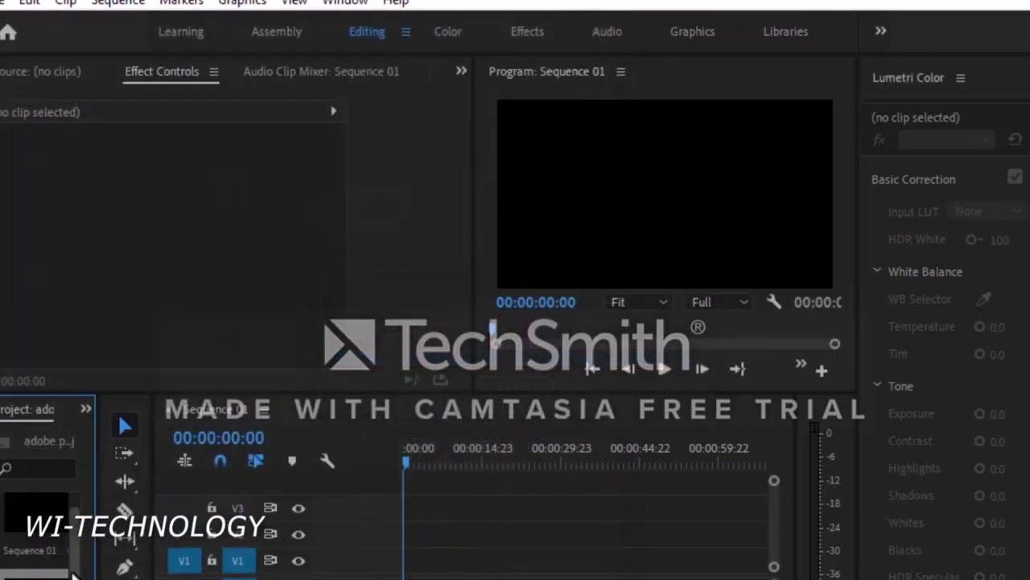
- Widen the project media area and open the imported Britney Spears clip in the Source Monitor
left_click_drag(100, 564, 208, 561)
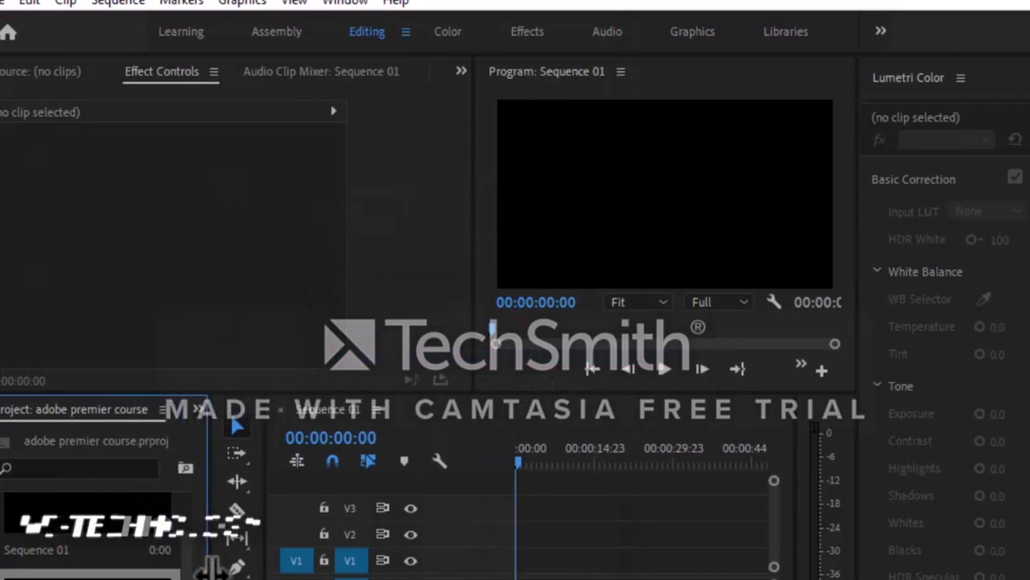
scroll(184, 531, "down", 2)
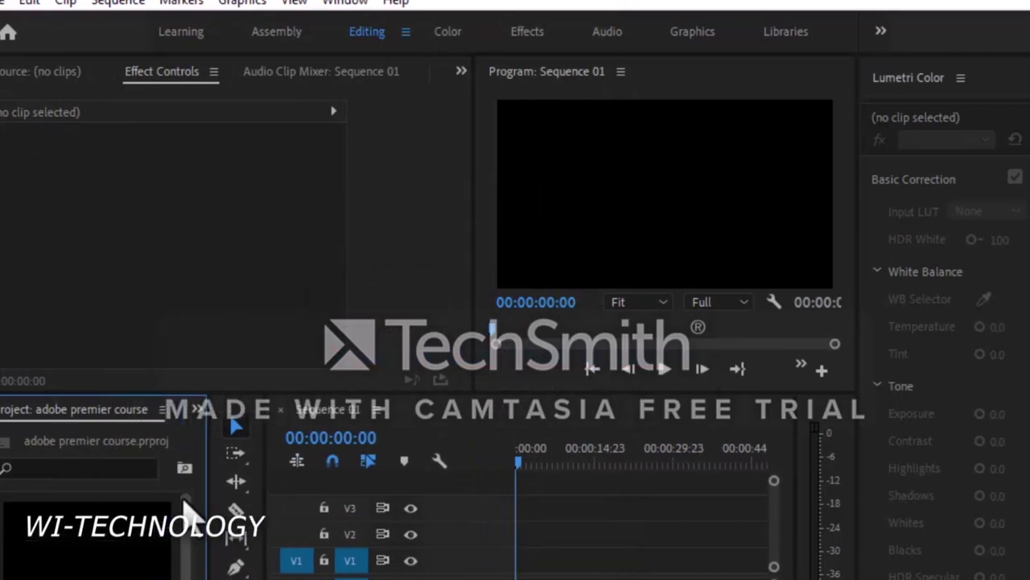
double_click(90, 568)
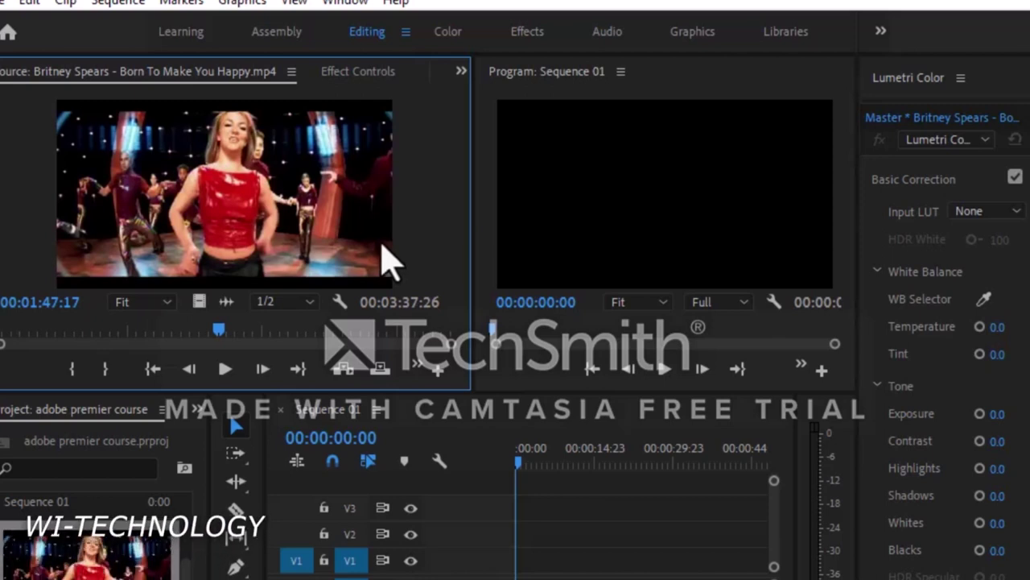
- Place the Britney Spears clip at the start of track V1 and change the sequence settings to match the clip
left_click(93, 568)
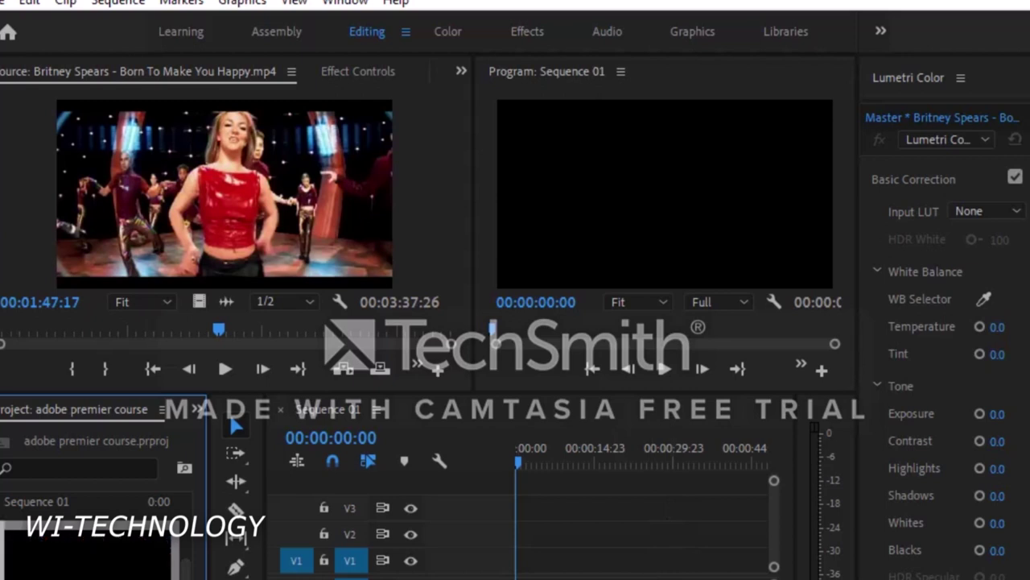
left_click_drag(515, 576, 518, 554)
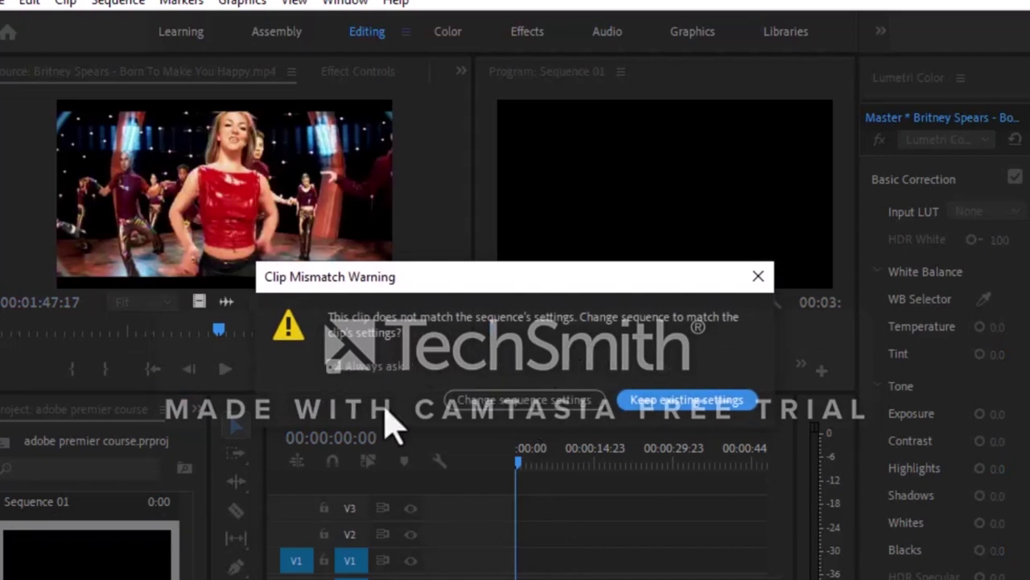
left_click(561, 405)
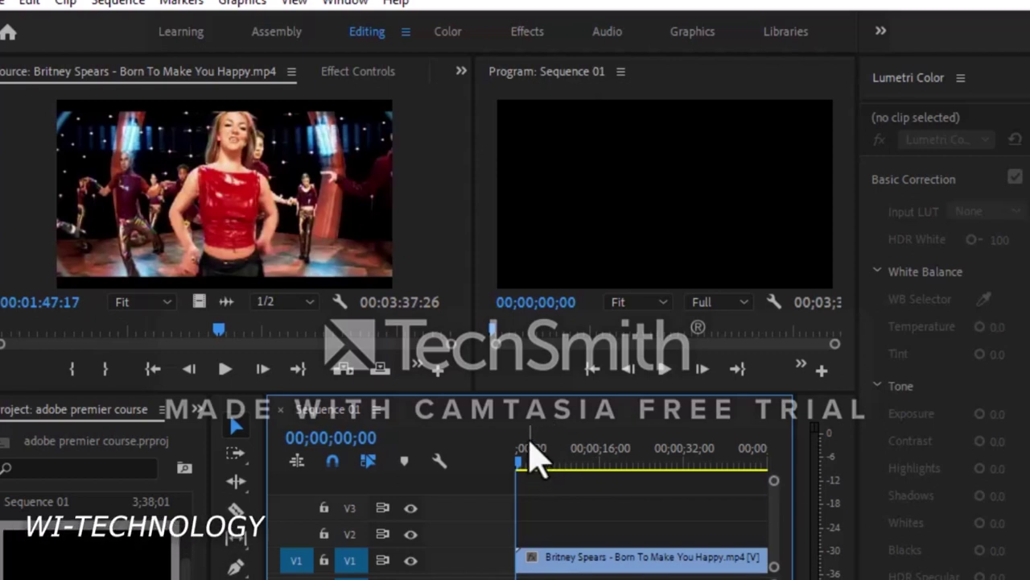
- Move the playhead to about 18 seconds and play the sequence with pauses to preview the clip
left_click_drag(520, 469, 614, 485)
left_click(663, 369)
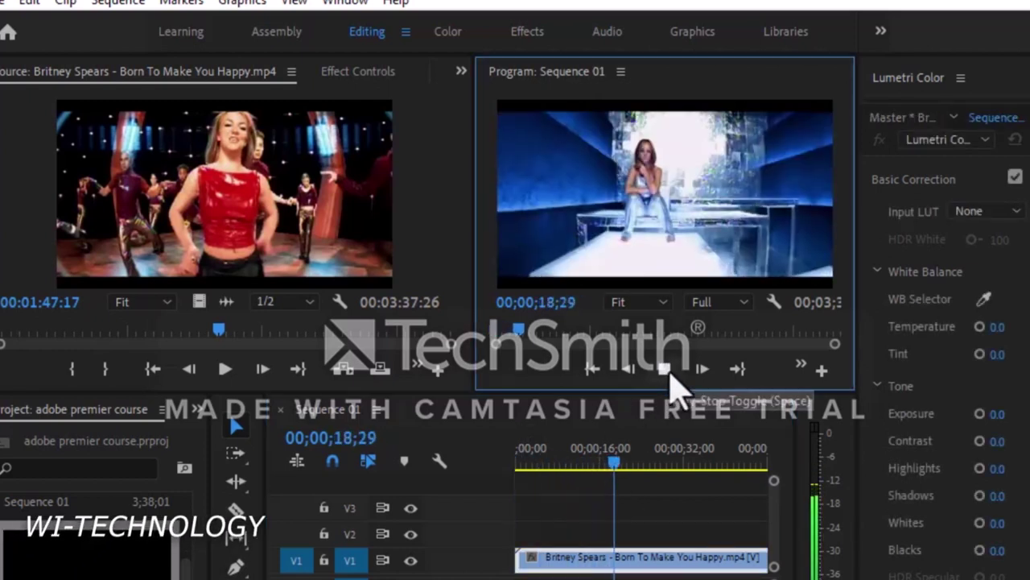
left_click(663, 368)
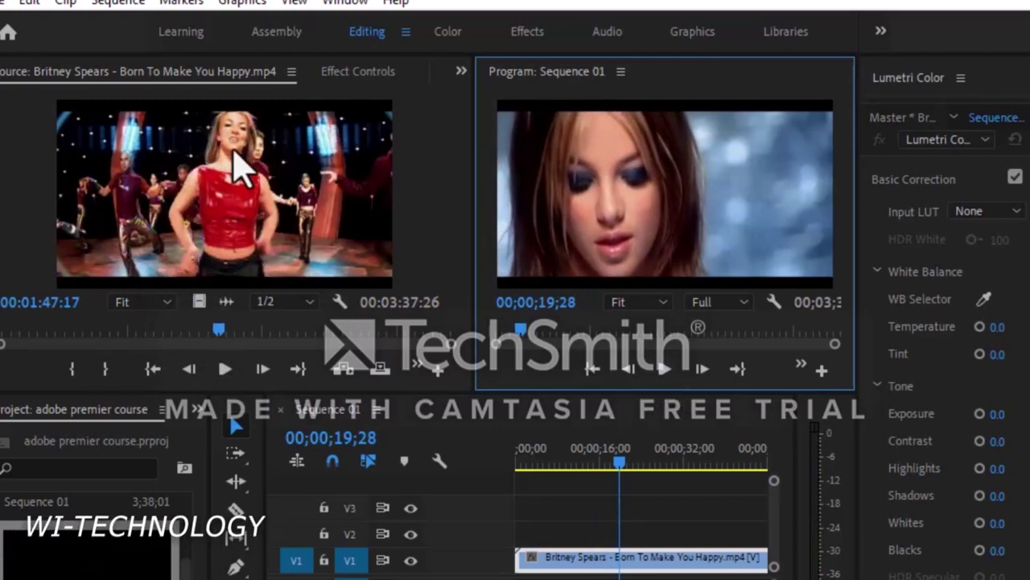
left_click(666, 370)
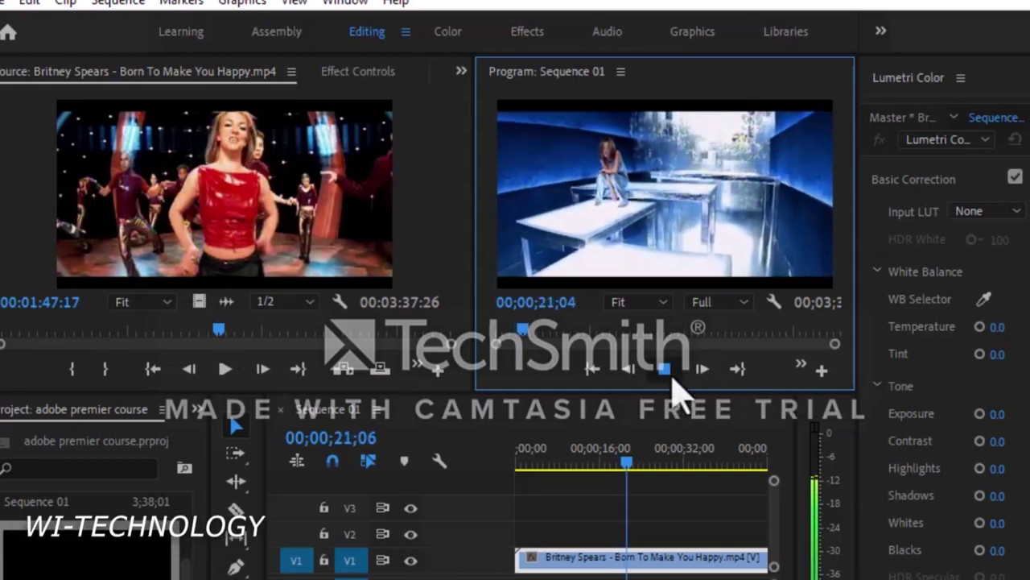
left_click(673, 377)
left_click(672, 379)
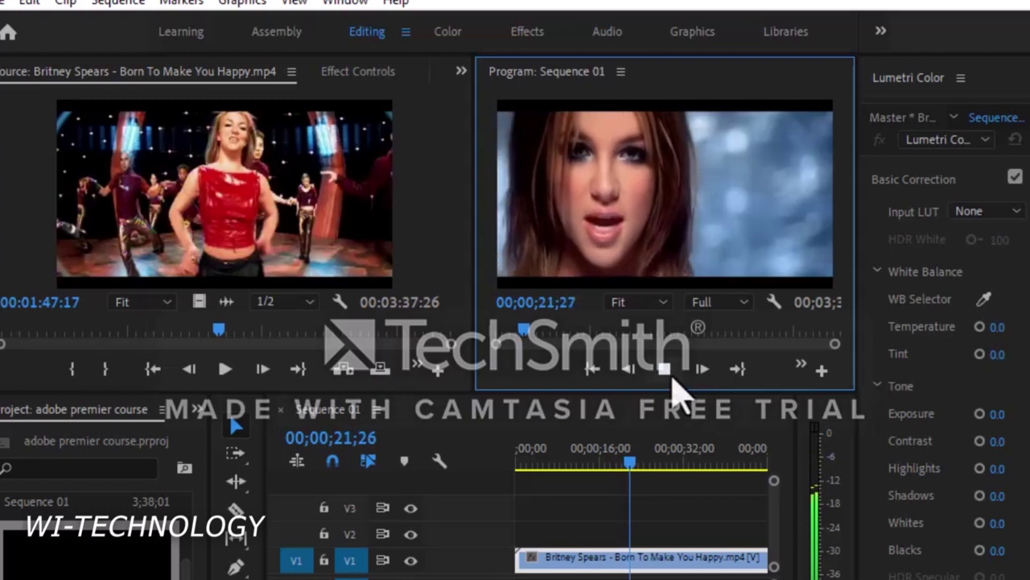